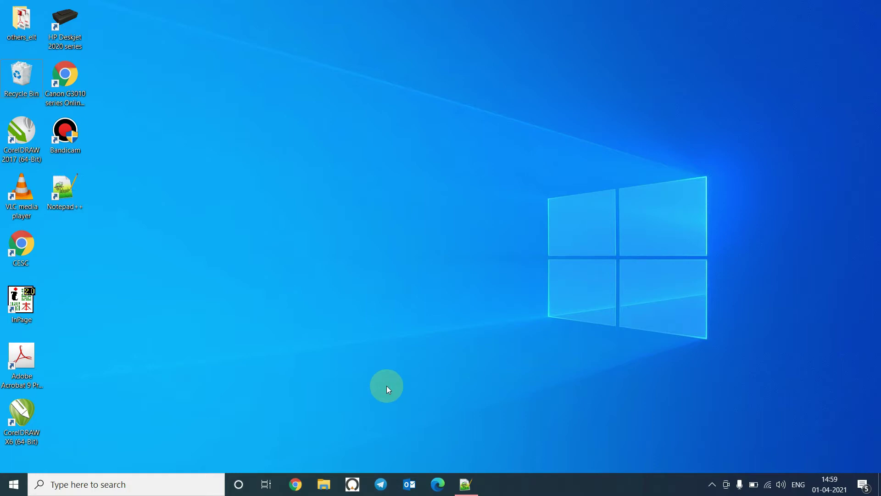
Create an empty file named mirror.ps in C:\gs, accepting the extension change
{"action": "key", "text": "super+e"}
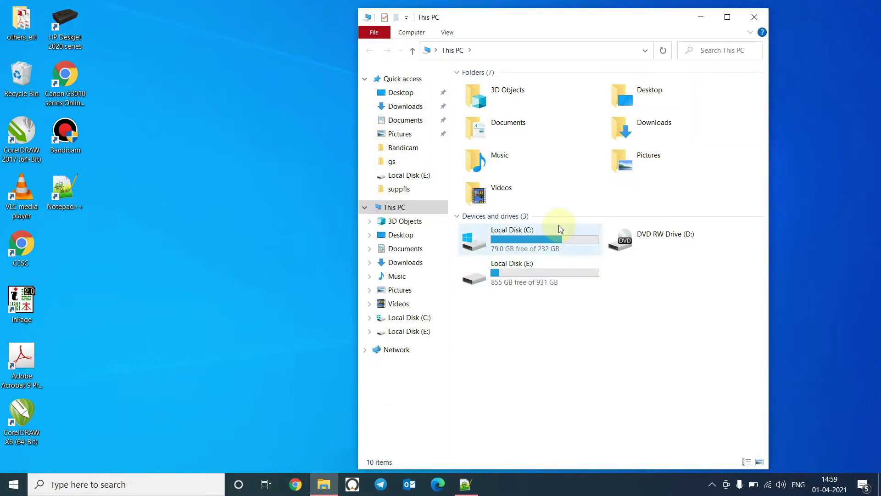
{"action": "double_click", "coordinate": [546, 238]}
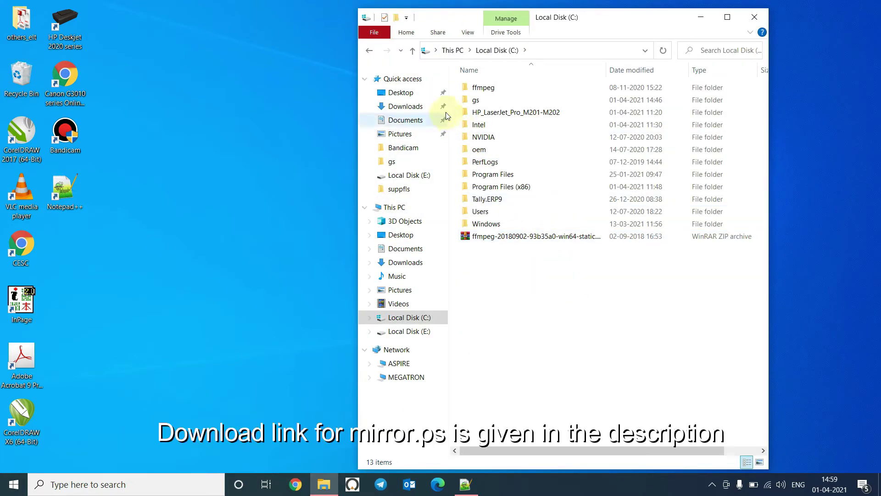
{"action": "double_click", "coordinate": [476, 102]}
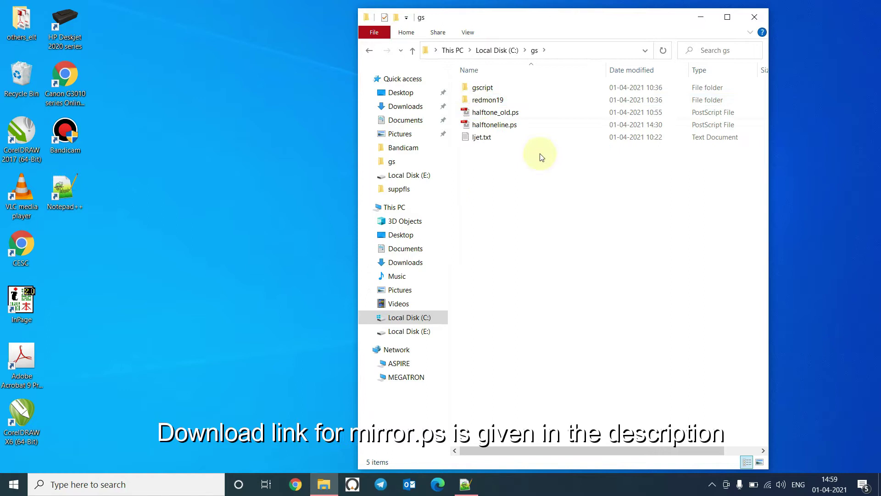
{"action": "right_click", "coordinate": [543, 207]}
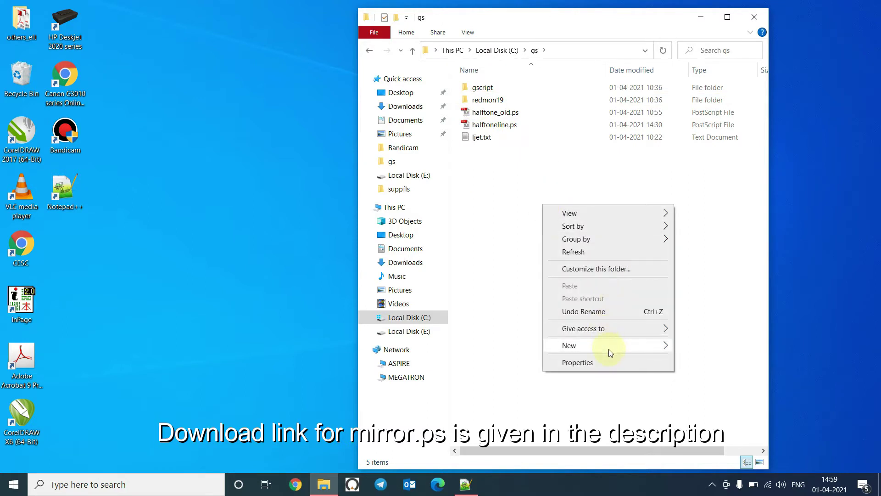
{"action": "mouse_move", "coordinate": [609, 352]}
{"action": "left_click", "coordinate": [721, 318]}
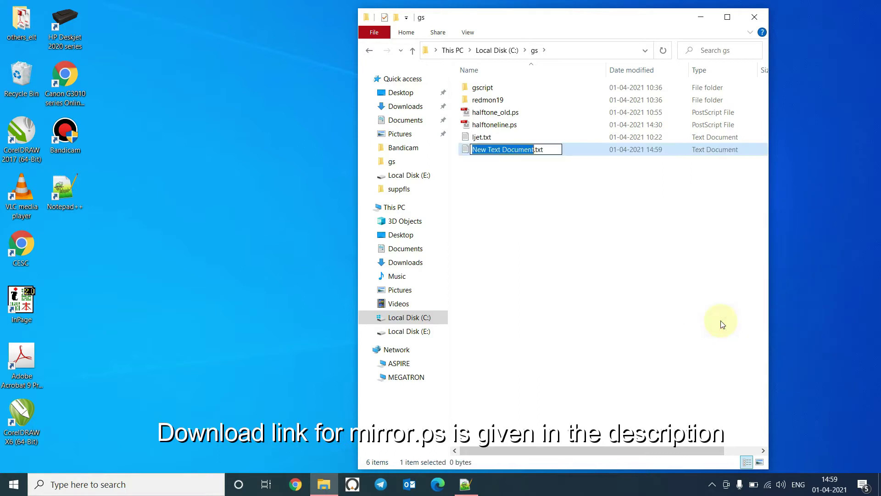
{"action": "type", "text": "mirror"}
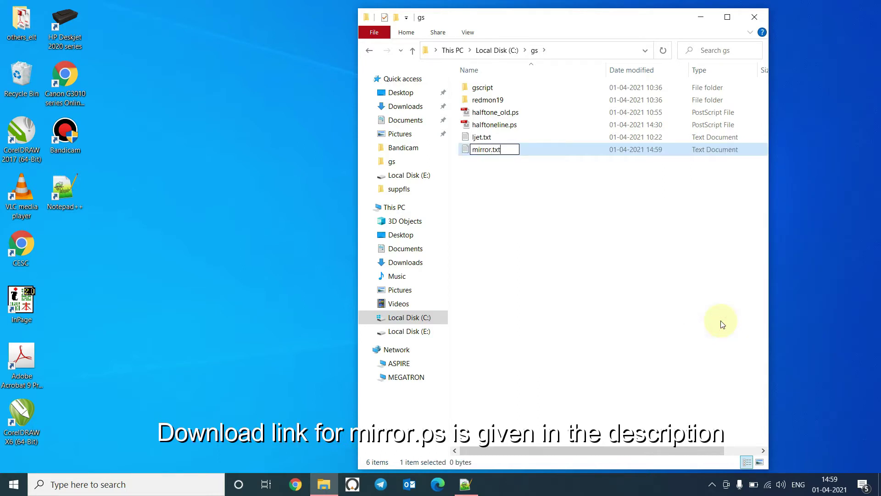
{"action": "key", "text": "BackSpace"}
{"action": "key", "text": "BackSpace"}
{"action": "key", "text": "BackSpace"}
{"action": "type", "text": "ps"}
{"action": "key", "text": "Return"}
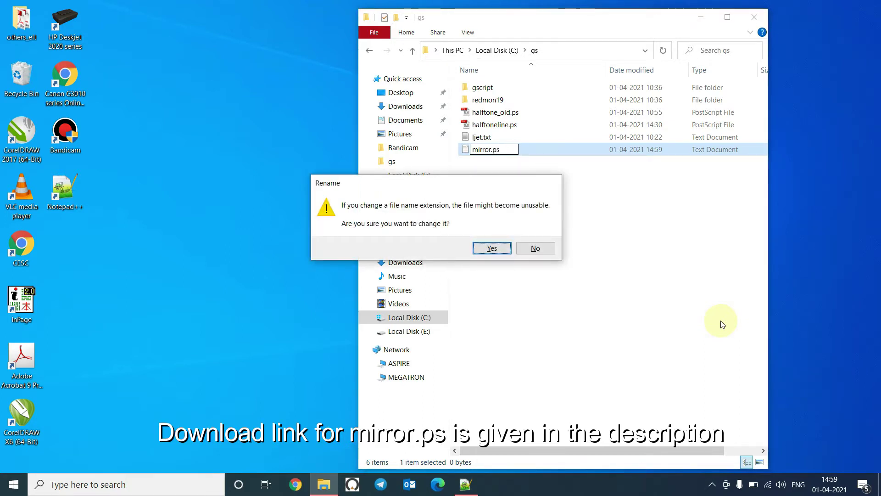
{"action": "key", "text": "Return"}
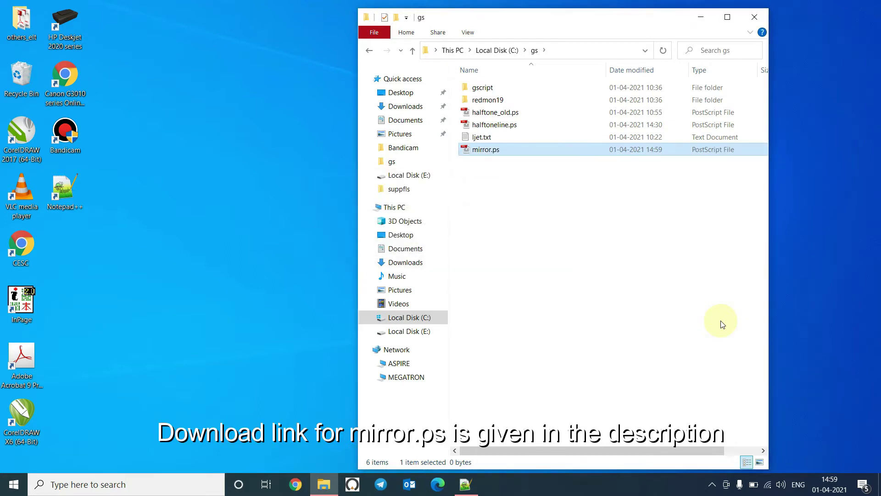
Open mirror.ps in Notepad++ and select the eight PostScript lines in the E:\gsfiles copy
{"action": "right_click", "coordinate": [481, 150]}
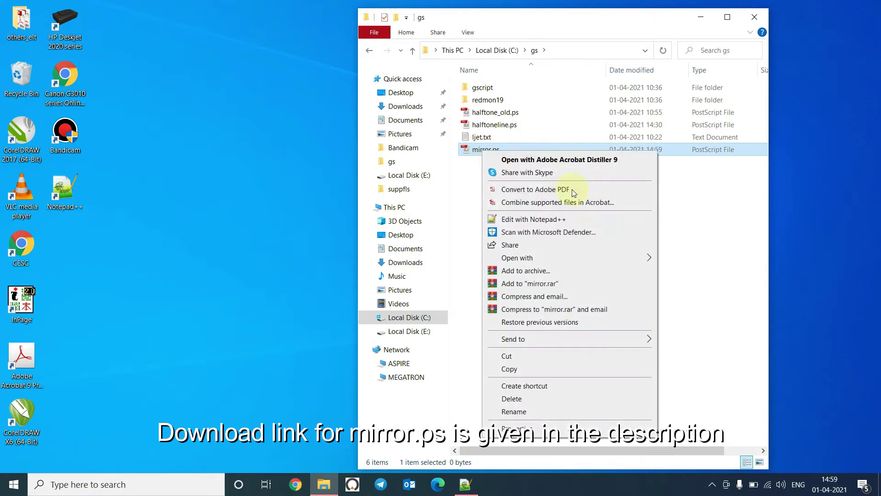
{"action": "left_click", "coordinate": [588, 226]}
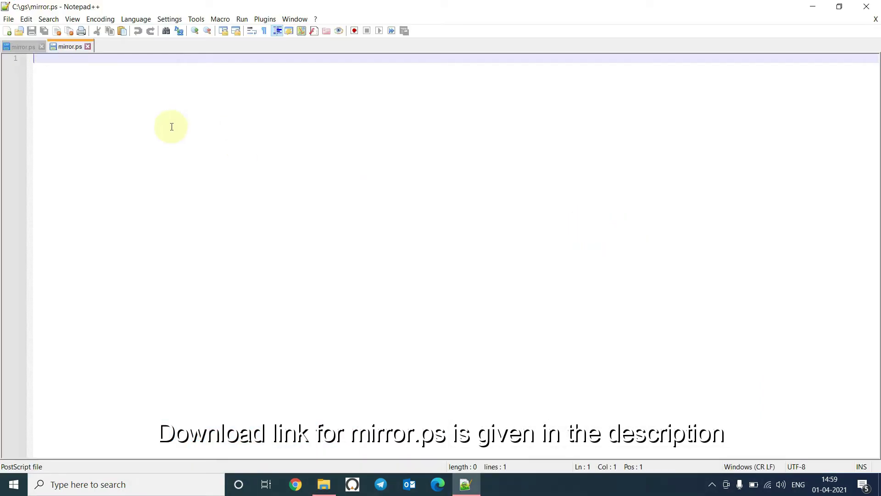
{"action": "left_click", "coordinate": [21, 48]}
{"action": "left_click_drag", "start_coordinate": [132, 179], "coordinate": [2, 48]}
{"action": "key", "text": "ctrl+c"}
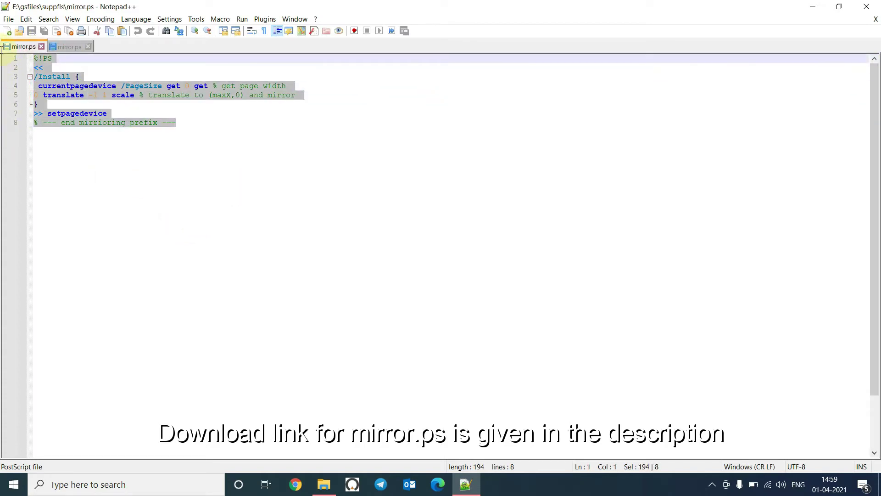
Close the E:\gsfiles tab, paste the code into C:\gs\mirror.ps, and save it
{"action": "left_click", "coordinate": [68, 46]}
{"action": "left_click", "coordinate": [41, 47]}
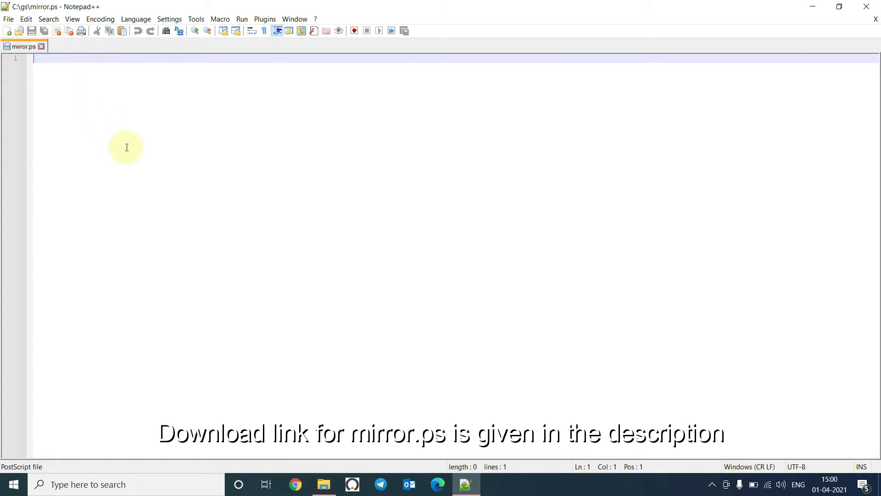
{"action": "key", "text": "ctrl+v"}
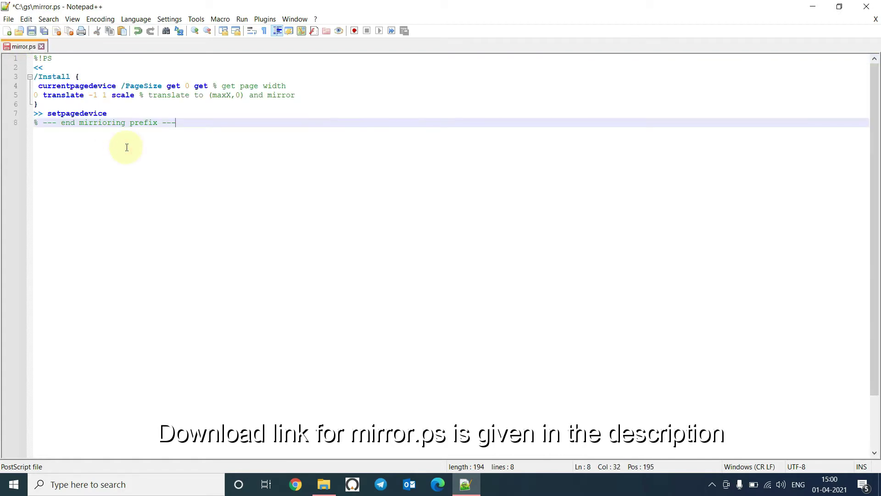
{"action": "left_click", "coordinate": [263, 191]}
{"action": "key", "text": "ctrl+s"}
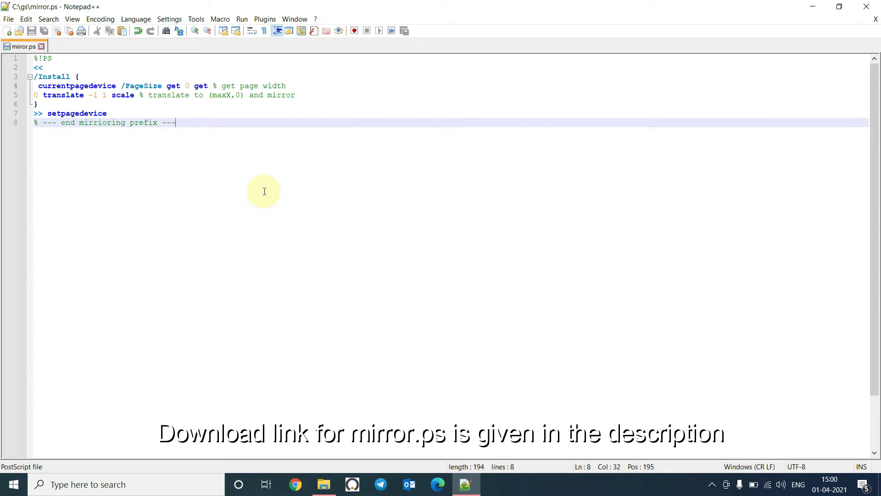
Close Notepad++ and deselect files in the gs folder, showing mirror.ps at 194 bytes
{"action": "left_click", "coordinate": [868, 4]}
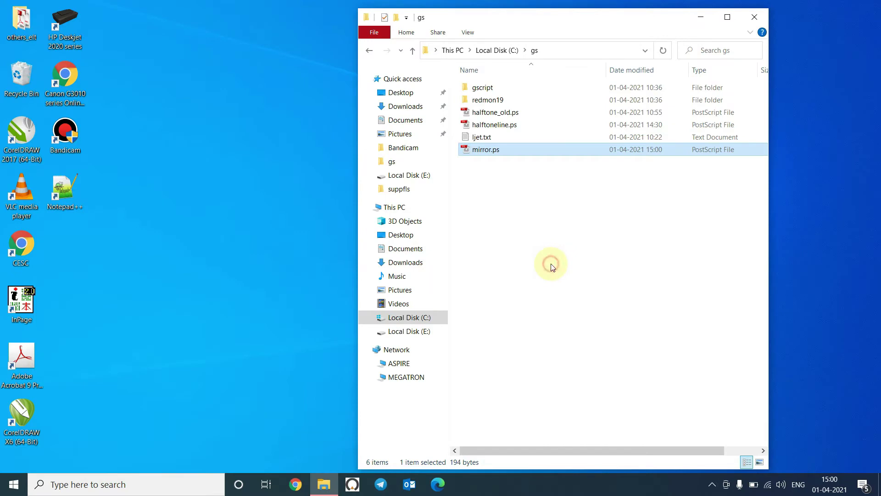
{"action": "left_click", "coordinate": [552, 267]}
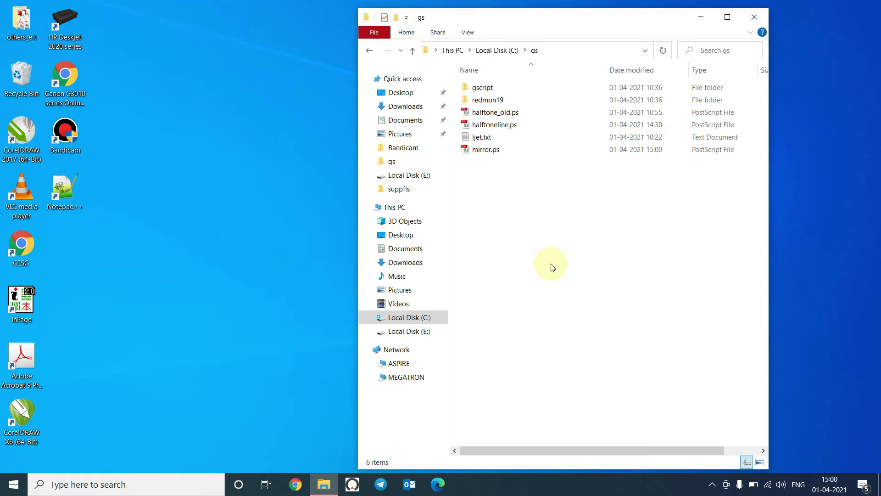
{"action": "key", "text": "super"}
Launch Command Prompt as administrator from a cmd search and focus its window
{"action": "type", "text": "cmd"}
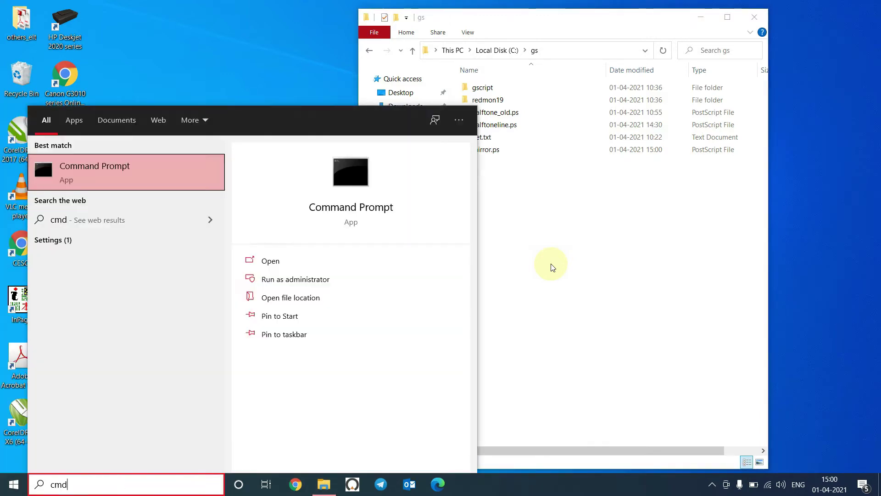
{"action": "left_click", "coordinate": [306, 282]}
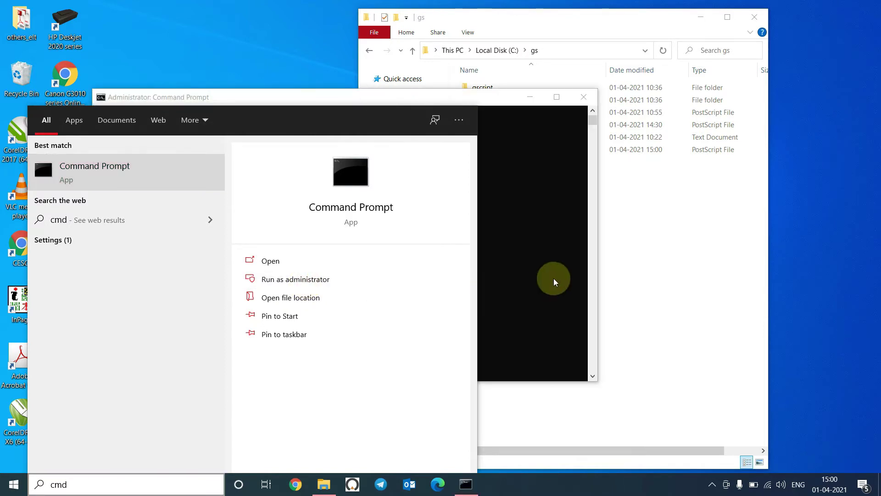
{"action": "left_click", "coordinate": [554, 278]}
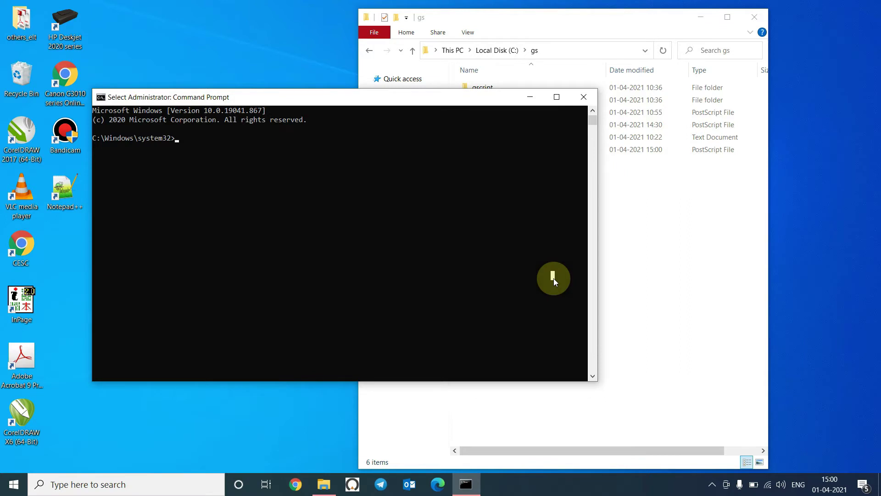
Run rundll32.exe printui.dll,PrinUIEntry /p /n HALFTONE_PRINTER and dismiss the Missing entry error
{"action": "type", "text": "rundll32"}
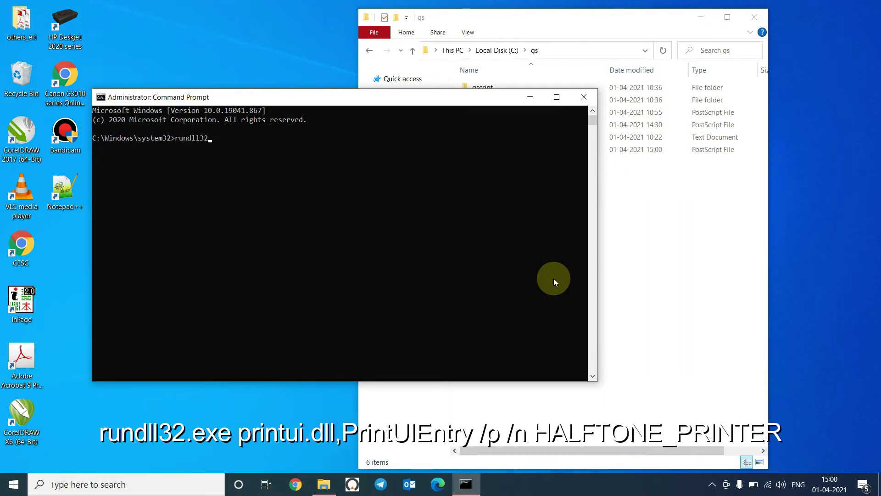
{"action": "type", "text": ".exe printui.dll,PrinUIEntry"}
{"action": "type", "text": "/p /n"}
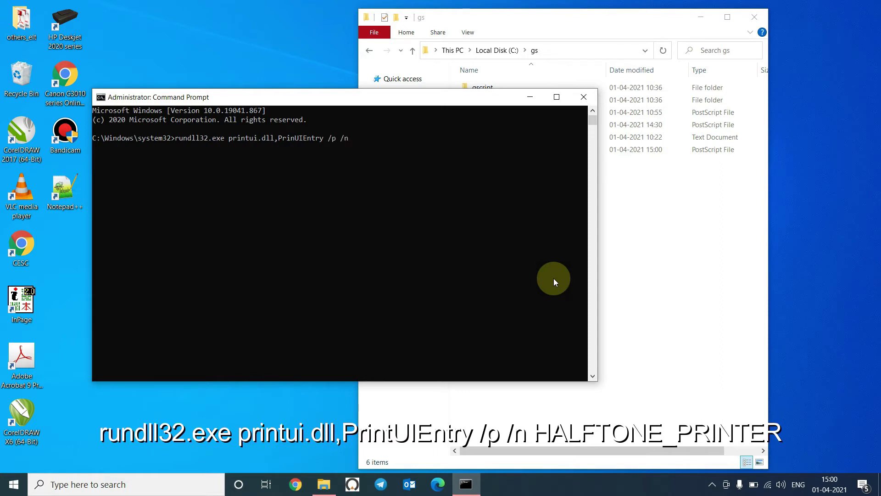
{"action": "key", "text": "Tab"}
{"action": "key", "text": "BackSpace"}
{"action": "key", "text": "BackSpace"}
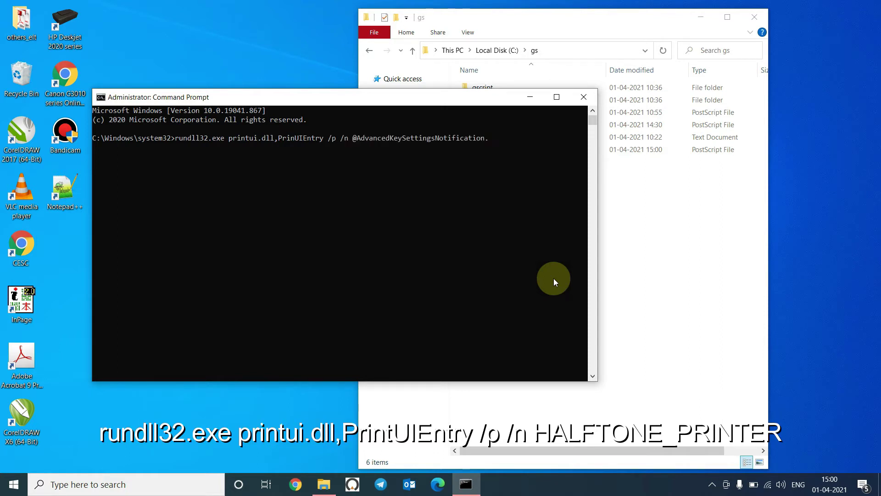
{"action": "key", "text": "BackSpace"}
{"action": "key", "text": "BackSpace"}
{"action": "key", "text": "BackSpace"}
{"action": "key", "text": "BackSpace"}
{"action": "key", "text": "BackSpace"}
{"action": "key", "text": "BackSpace"}
{"action": "key", "text": "BackSpace"}
{"action": "key", "text": "BackSpace"}
{"action": "key", "text": "BackSpace"}
{"action": "key", "text": "BackSpace"}
{"action": "key", "text": "BackSpace"}
{"action": "key", "text": "BackSpace"}
{"action": "key", "text": "BackSpace"}
{"action": "key", "text": "BackSpace"}
{"action": "key", "text": "BackSpace"}
{"action": "key", "text": "BackSpace"}
{"action": "key", "text": "BackSpace"}
{"action": "key", "text": "BackSpace"}
{"action": "key", "text": "BackSpace"}
{"action": "key", "text": "BackSpace"}
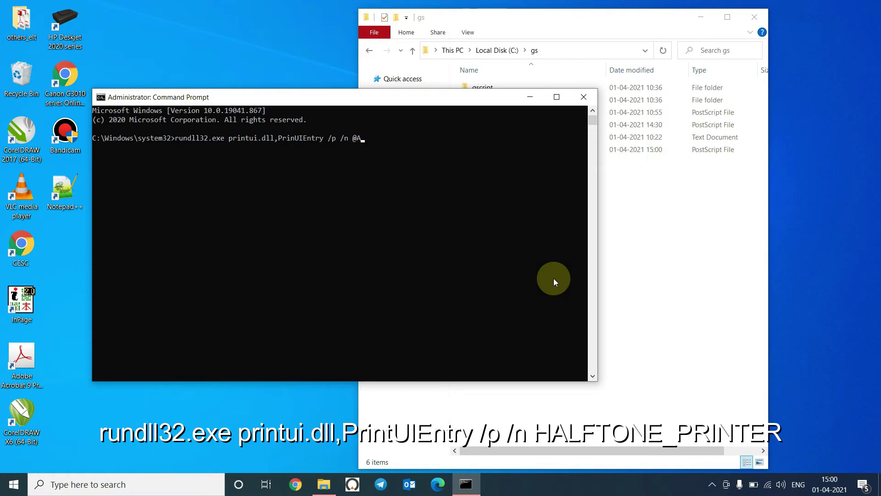
{"action": "key", "text": "BackSpace"}
{"action": "key", "text": "BackSpace"}
{"action": "key", "text": "Caps_Lock"}
{"action": "type", "text": "HALFTONE_PRINTER"}
{"action": "key", "text": "Return"}
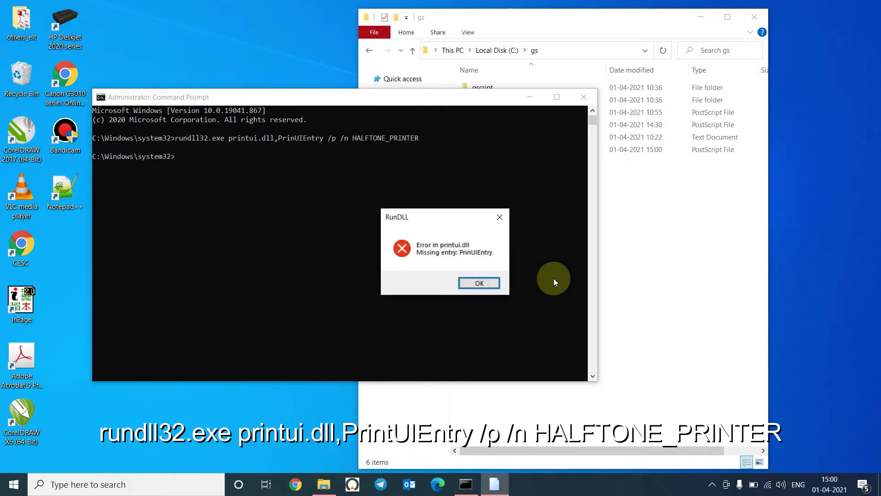
{"action": "left_click", "coordinate": [476, 280]}
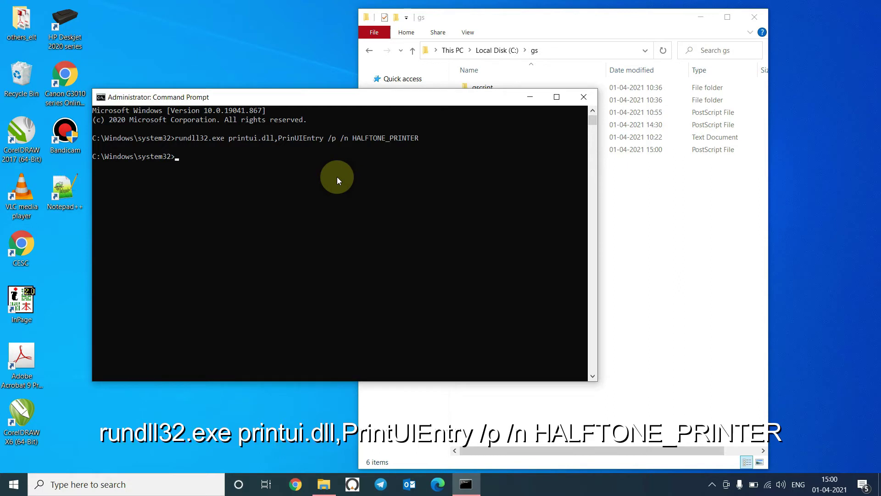
Recall the command, correct PrinUIEntry to PrintUIEntry, and rerun it to open HALFTONE_PRINTER properties
{"action": "key", "text": "Up"}
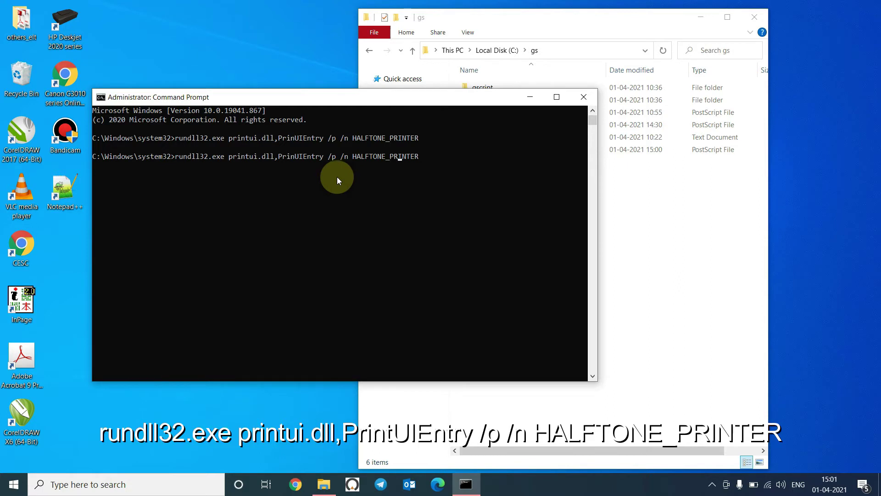
{"action": "key", "text": "Left"}
{"action": "key", "text": "Left"}
{"action": "key", "text": "Left"}
{"action": "key", "text": "Left"}
{"action": "type", "text": "T"}
{"action": "key", "text": "Caps_Lock"}
{"action": "key", "text": "BackSpace"}
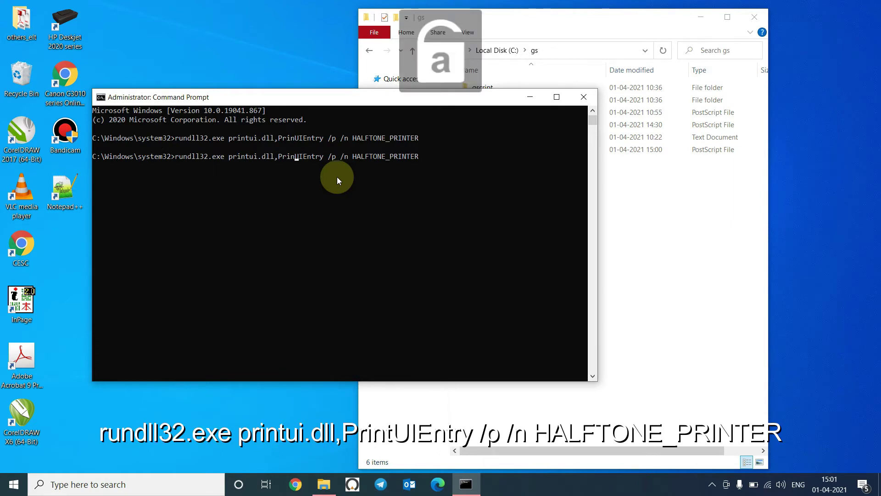
{"action": "type", "text": "t"}
{"action": "key", "text": "Return"}
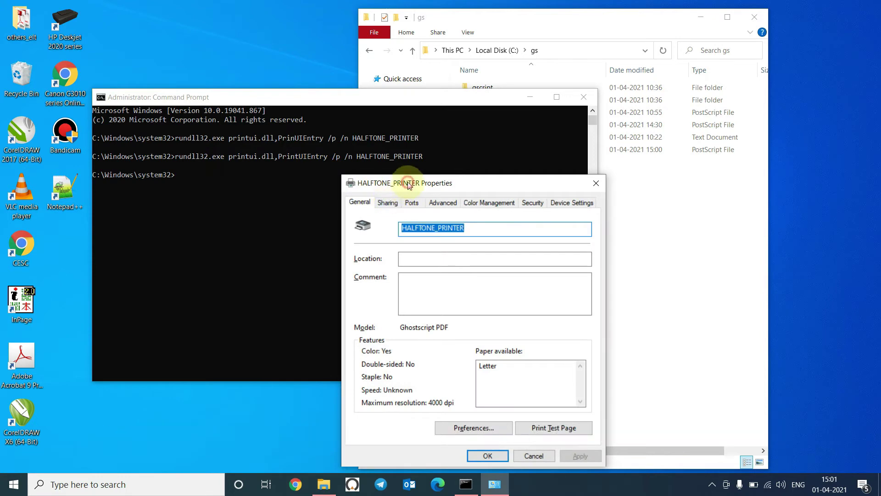
Change the RPT1 port arguments from halftoneline.ps to c:\gs\mirror.ps and close the properties
{"action": "left_click_drag", "start_coordinate": [404, 183], "coordinate": [498, 95]}
{"action": "left_click", "coordinate": [505, 114]}
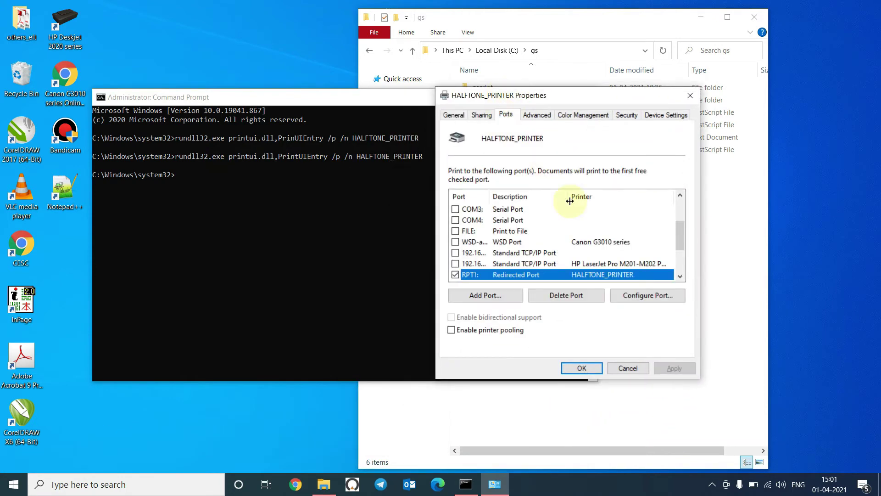
{"action": "left_click", "coordinate": [650, 297]}
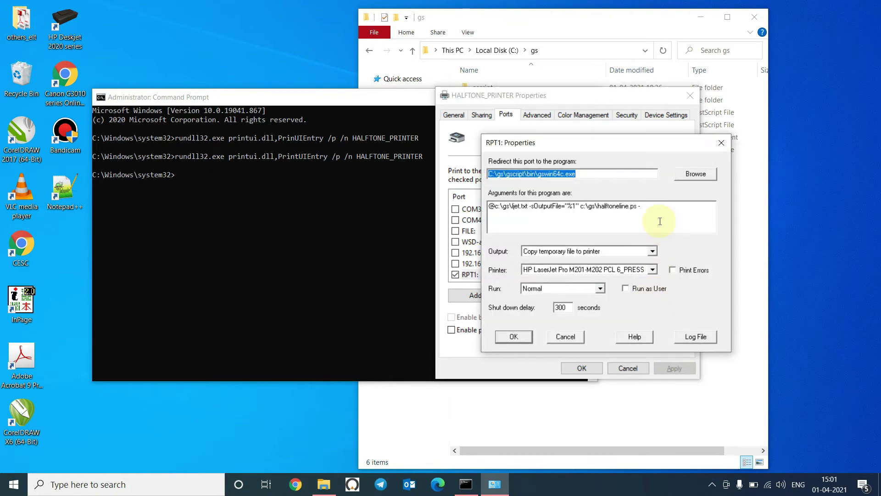
{"action": "left_click", "coordinate": [629, 206]}
{"action": "key", "text": "BackSpace"}
{"action": "key", "text": "BackSpace"}
{"action": "key", "text": "BackSpace"}
{"action": "key", "text": "BackSpace"}
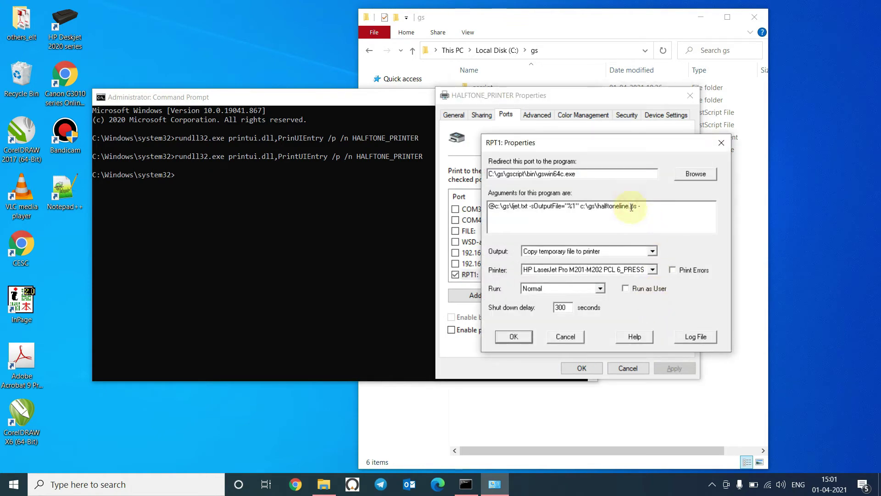
{"action": "key", "text": "BackSpace"}
{"action": "key", "text": "BackSpace"}
{"action": "key", "text": "BackSpace"}
{"action": "key", "text": "BackSpace"}
{"action": "key", "text": "BackSpace"}
{"action": "key", "text": "BackSpace"}
{"action": "key", "text": "BackSpace"}
{"action": "key", "text": "BackSpace"}
{"action": "type", "text": "mirror"}
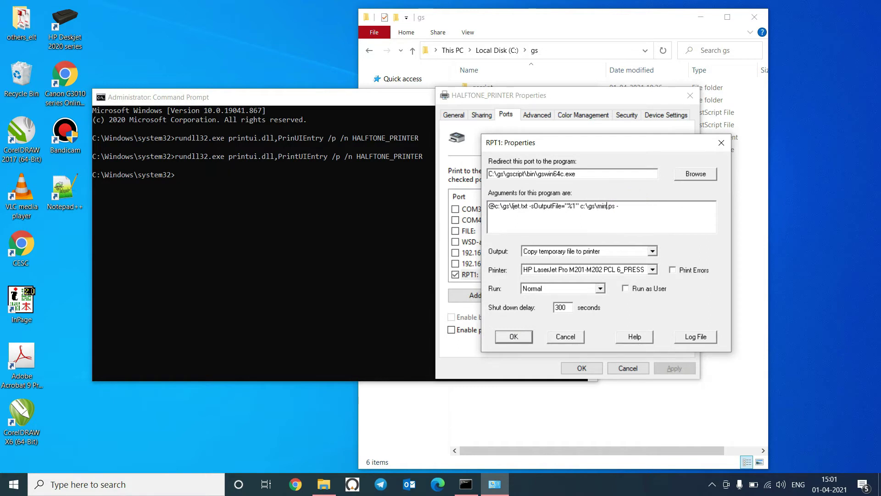
{"action": "left_click", "coordinate": [513, 336]}
{"action": "left_click", "coordinate": [574, 367]}
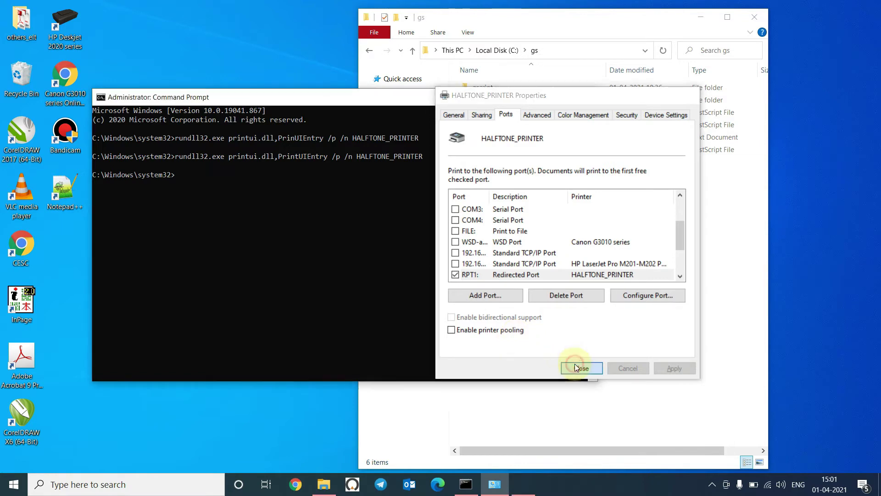
{"action": "left_click", "coordinate": [449, 247]}
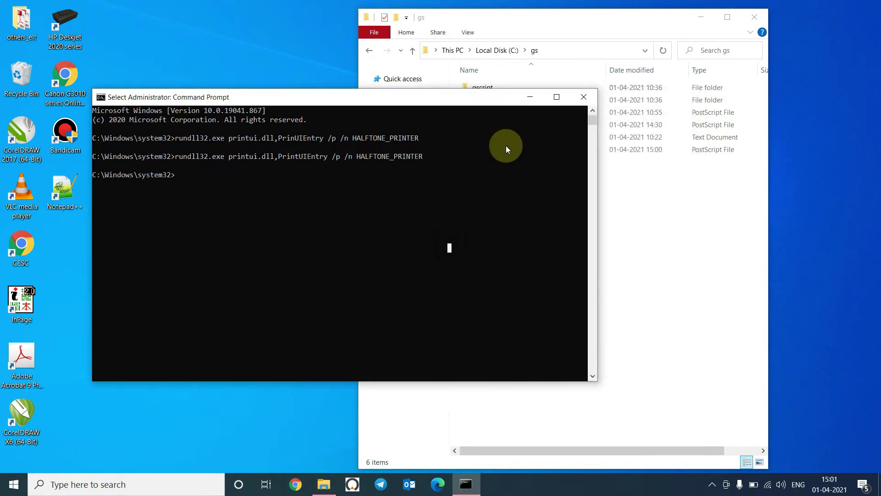
Minimize the console and open Local Disk (E:) in a new File Explorer window
{"action": "left_click", "coordinate": [530, 98]}
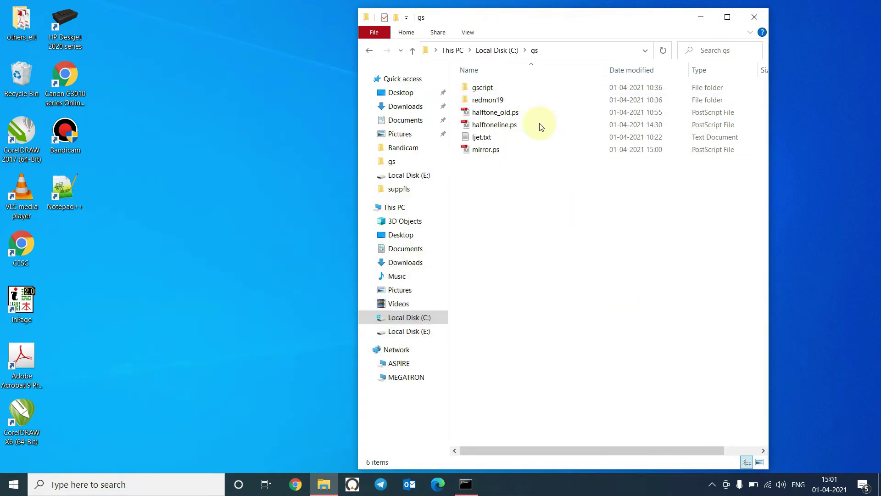
{"action": "key", "text": "super+e"}
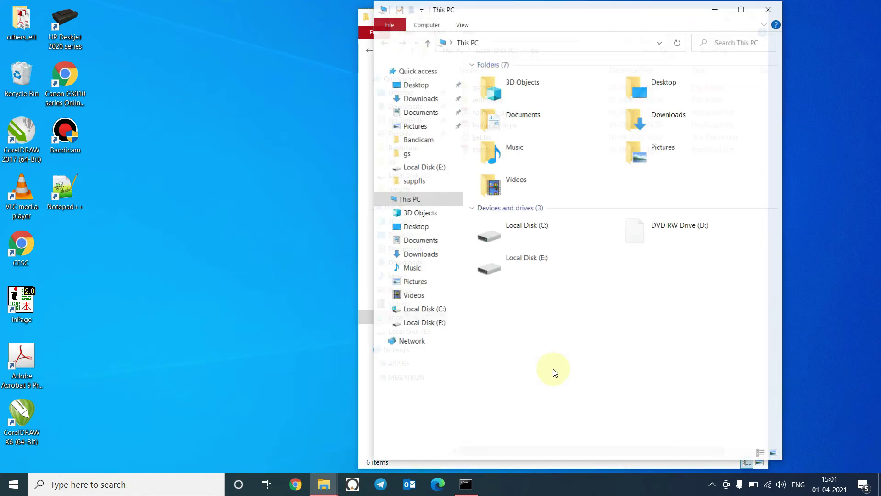
{"action": "left_click_drag", "start_coordinate": [638, 19], "coordinate": [331, 24]}
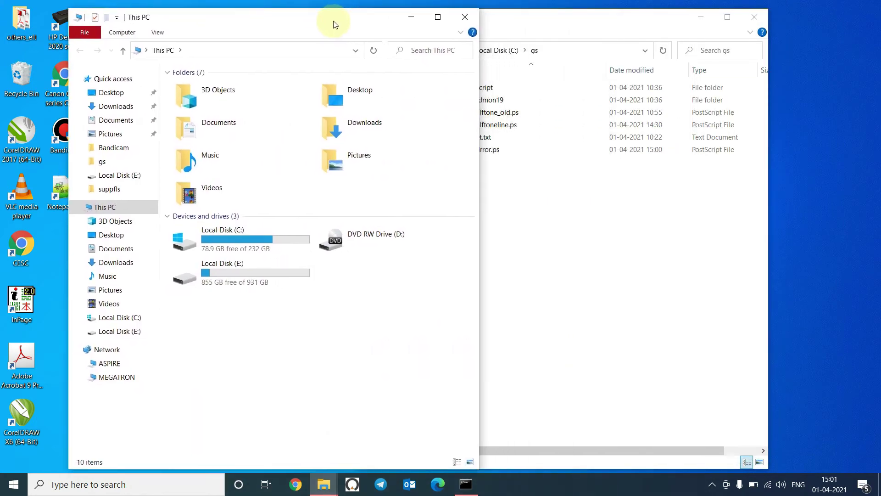
{"action": "double_click", "coordinate": [272, 274]}
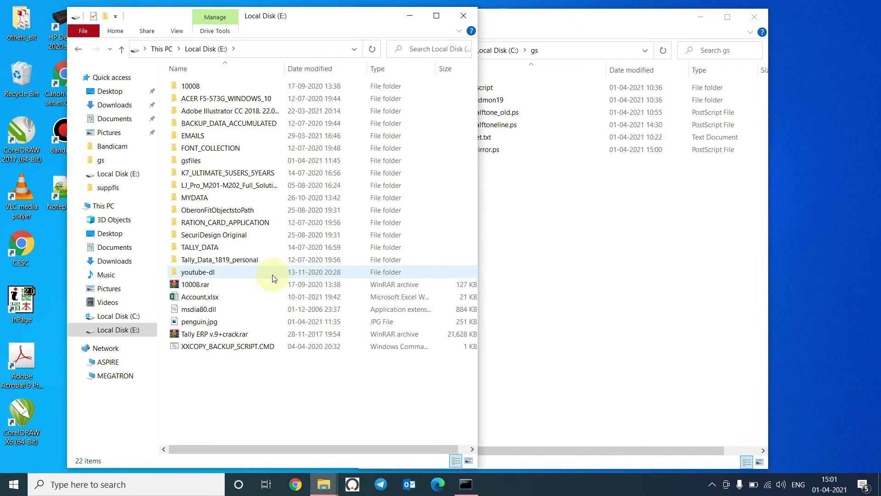
Launch Microsoft Word by searching winword from the Start menu
{"action": "key", "text": "super"}
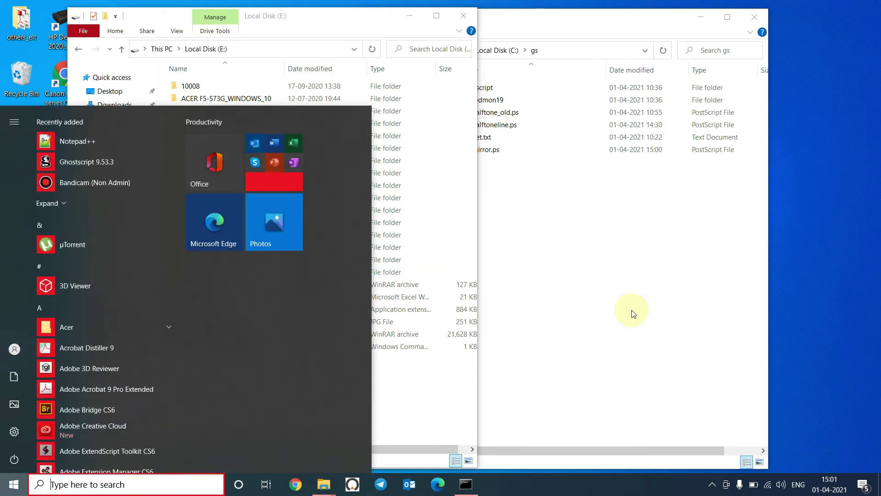
{"action": "left_click", "coordinate": [633, 314]}
{"action": "key", "text": "super"}
{"action": "type", "text": "winword"}
{"action": "key", "text": "Return"}
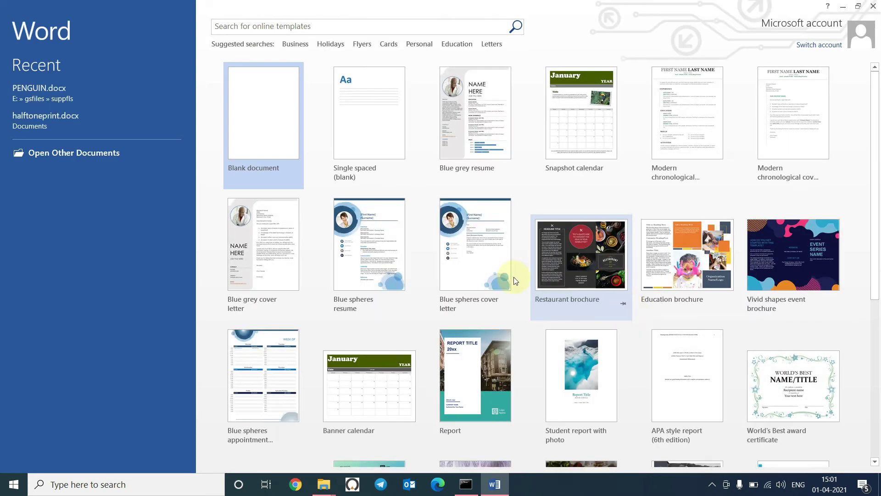
Type TEST in a new blank document and format it bold at 72 pt
{"action": "left_click", "coordinate": [250, 129]}
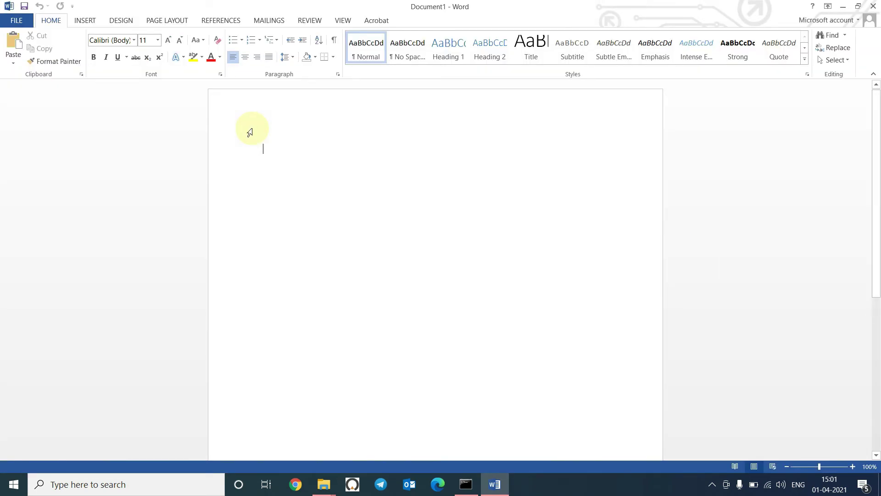
{"action": "type", "text": "TEST"}
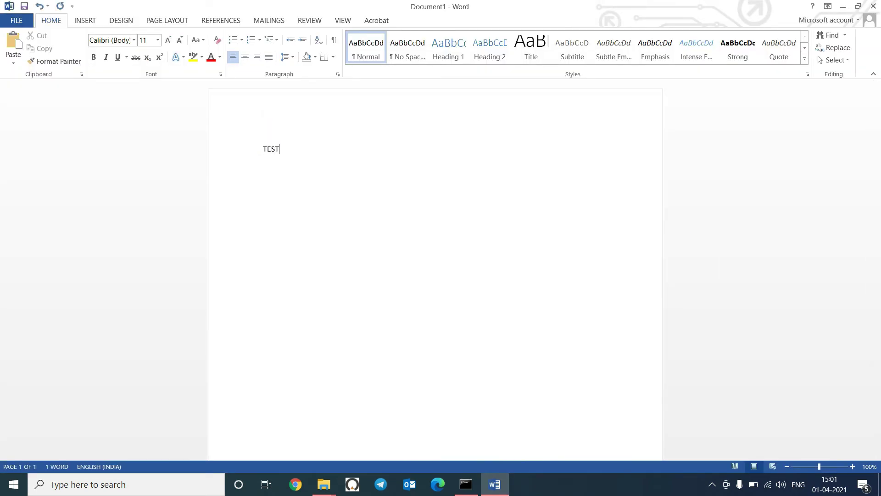
{"action": "left_click", "coordinate": [250, 132]}
{"action": "left_click", "coordinate": [157, 40]}
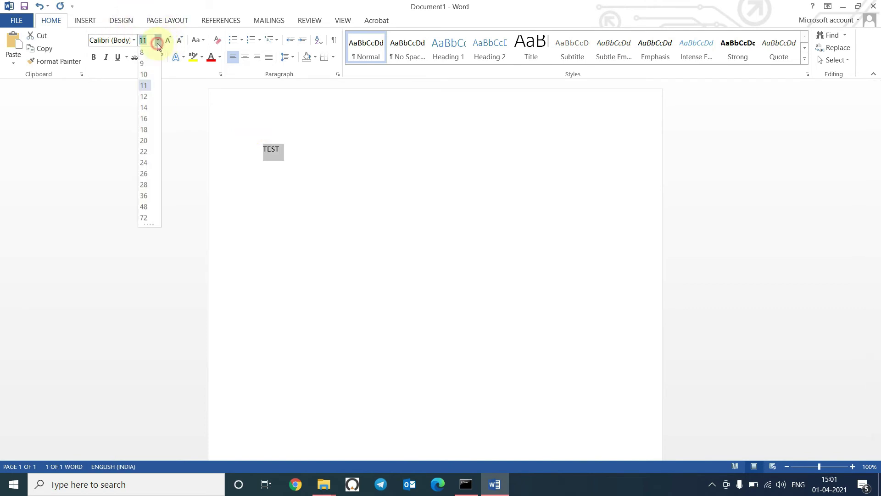
{"action": "left_click", "coordinate": [145, 219]}
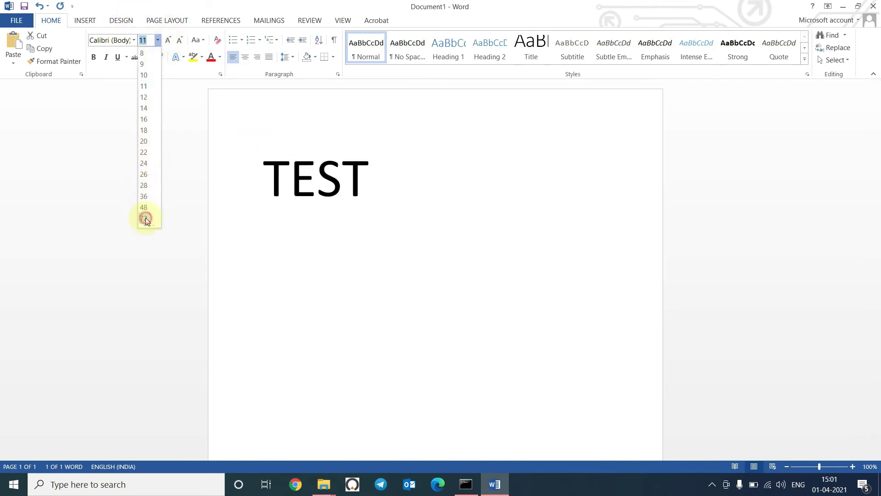
{"action": "left_click", "coordinate": [94, 60]}
{"action": "left_click", "coordinate": [424, 188]}
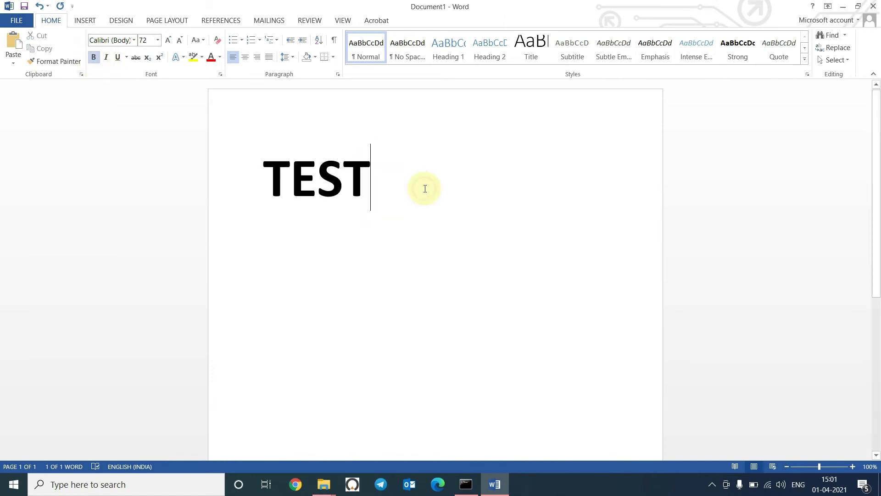
{"action": "key", "text": "ctrl+p"}
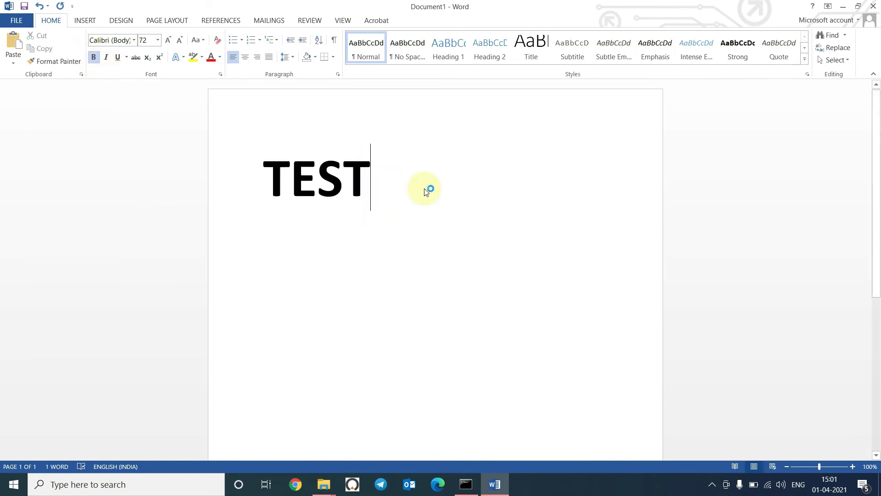
Choose HALFTONE_PRINTER as the printer and print the one-page TEST document
{"action": "left_click", "coordinate": [175, 150]}
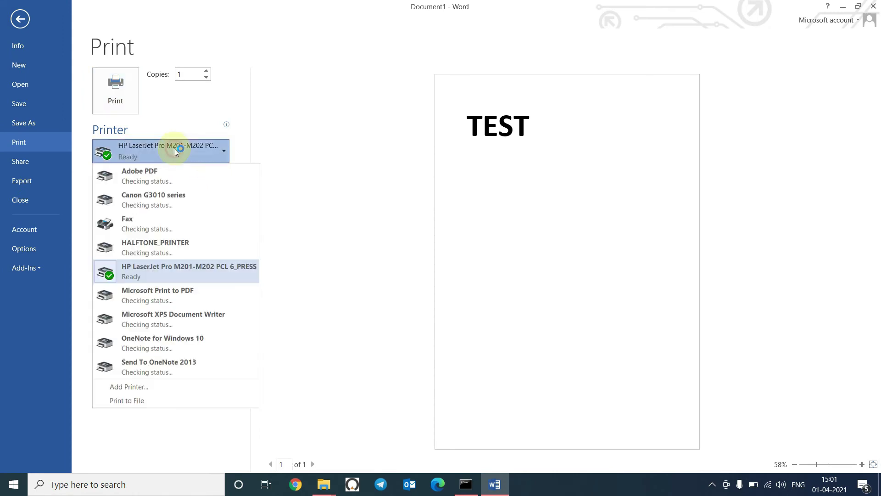
{"action": "left_click", "coordinate": [169, 244]}
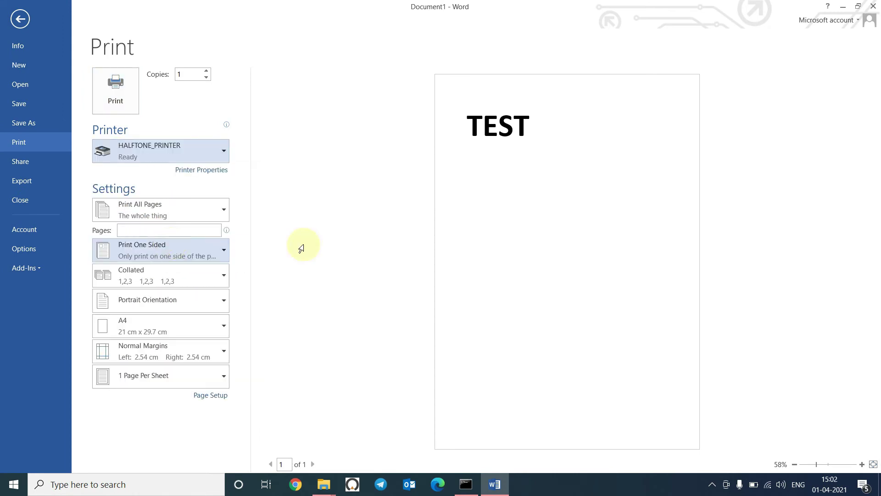
{"action": "left_click", "coordinate": [111, 94]}
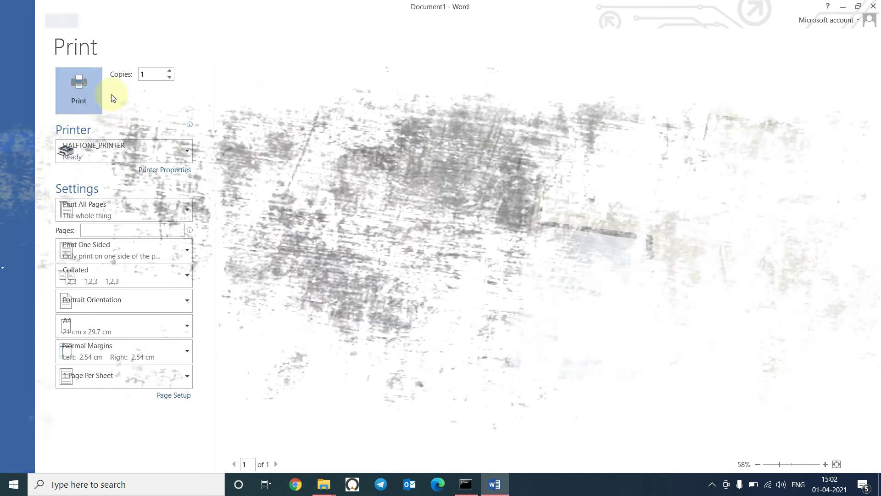